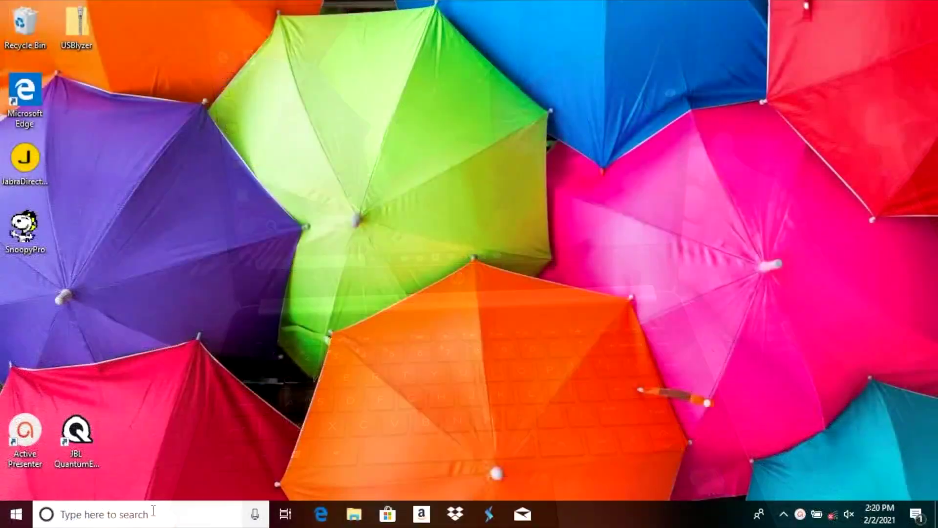
# Search for 'task scheduler' from the taskbar and launch Task Scheduler.
pyautogui.click(153, 513)
pyautogui.write('t')
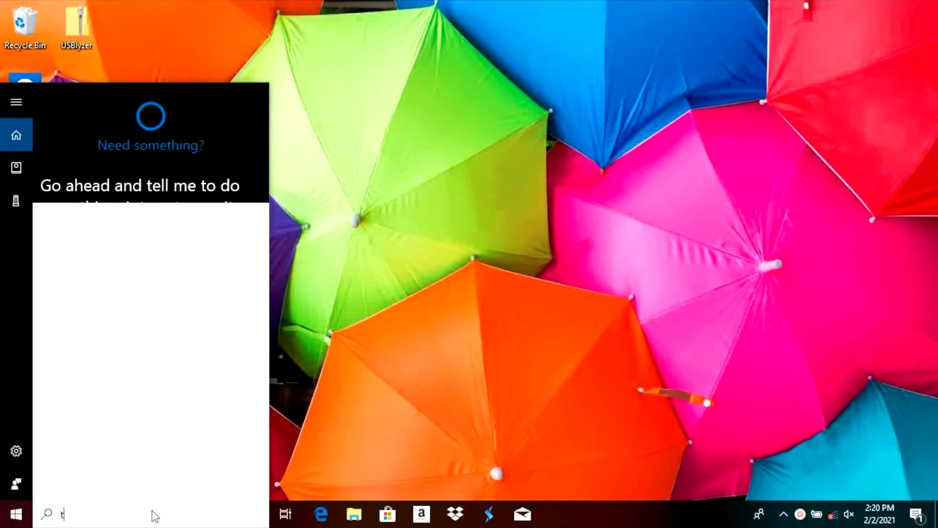
pyautogui.write('ask scheduler')
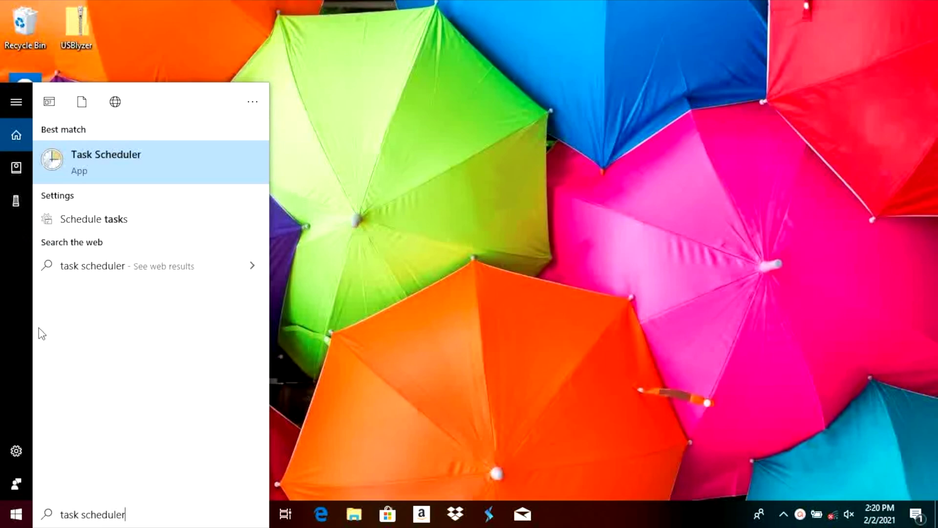
pyautogui.click(115, 155)
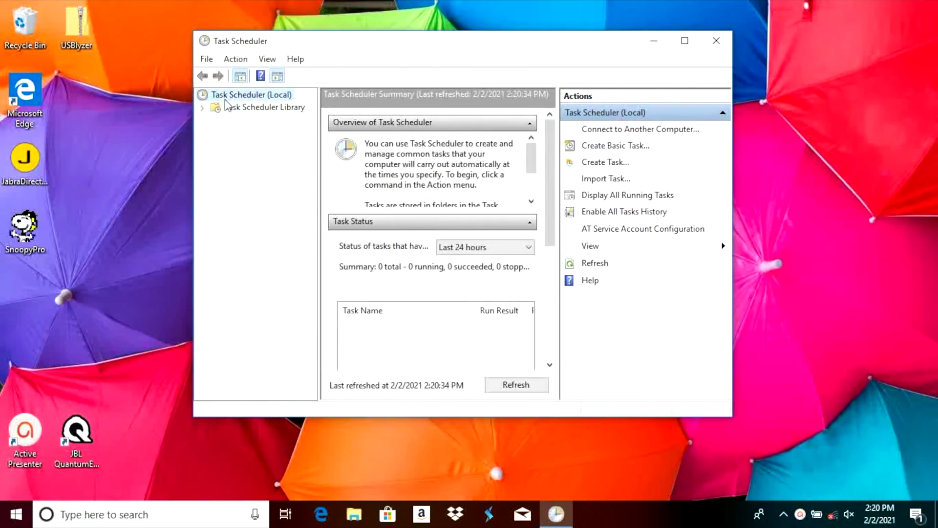
# Create a folder named MegaSafetyFirst under Task Scheduler Library and select it.
pyautogui.click(201, 109)
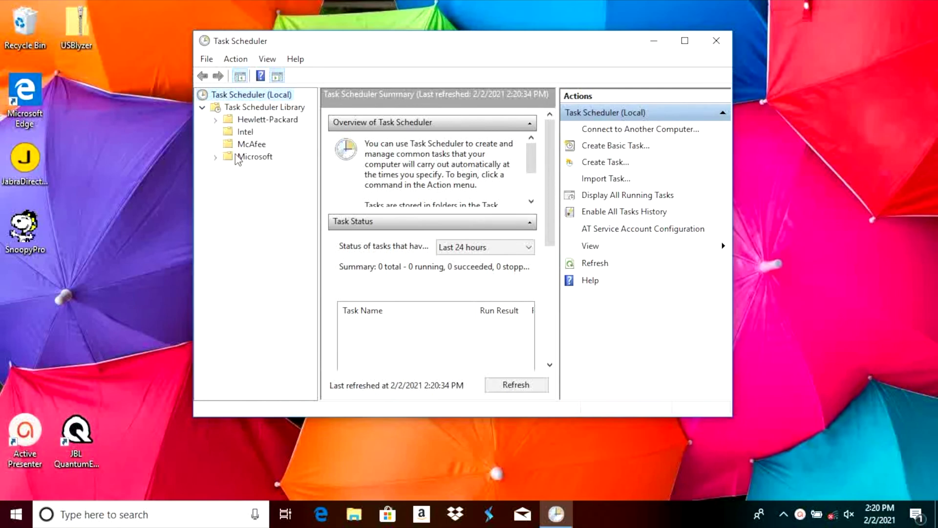
pyautogui.click(235, 108)
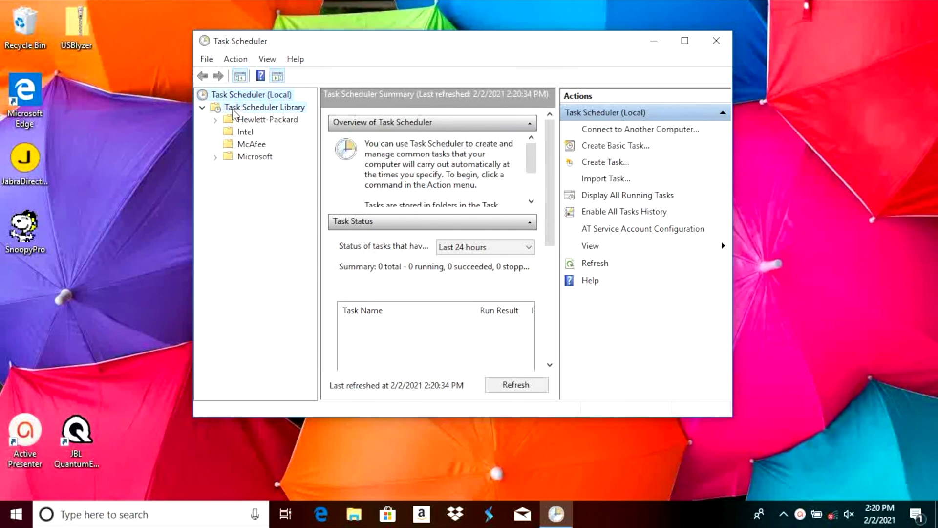
pyautogui.rightClick(235, 109)
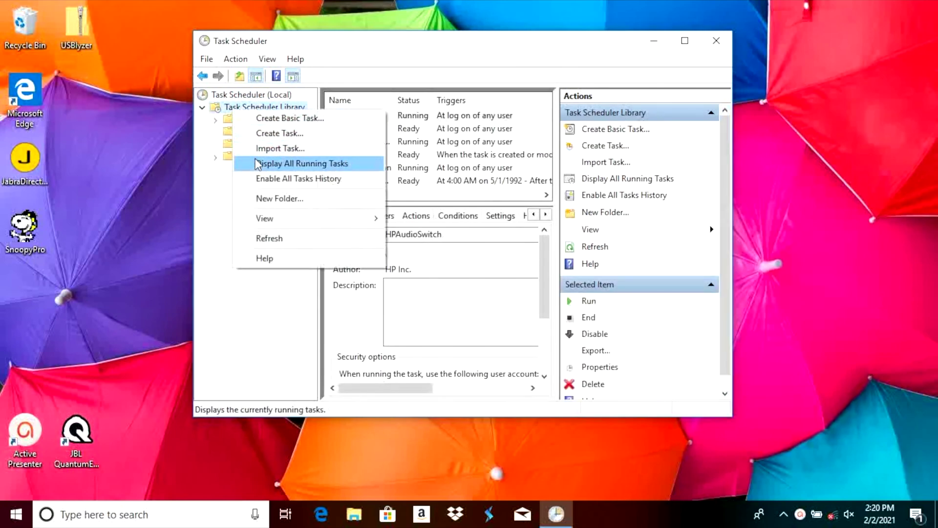
pyautogui.click(277, 199)
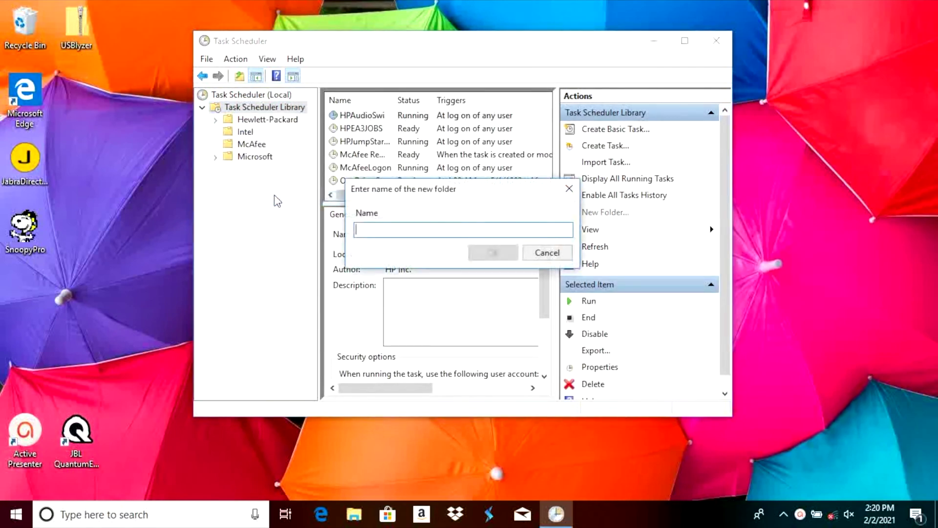
pyautogui.write('MegaSafetyFirst')
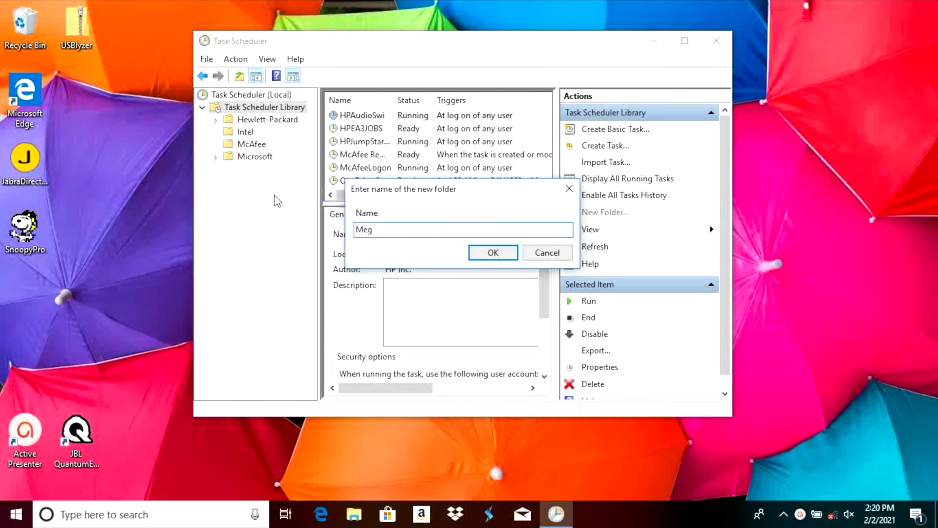
pyautogui.click(487, 252)
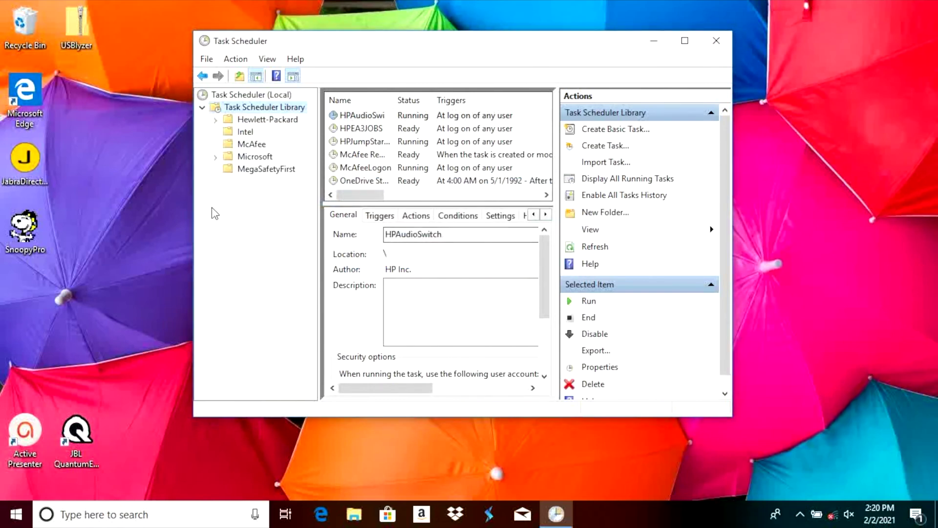
pyautogui.click(267, 169)
# Create task WakeUpTask in MegaSafetyFirst, described 'This task executes when the laptop wakes up from sleep or hibernation'.
pyautogui.rightClick(268, 169)
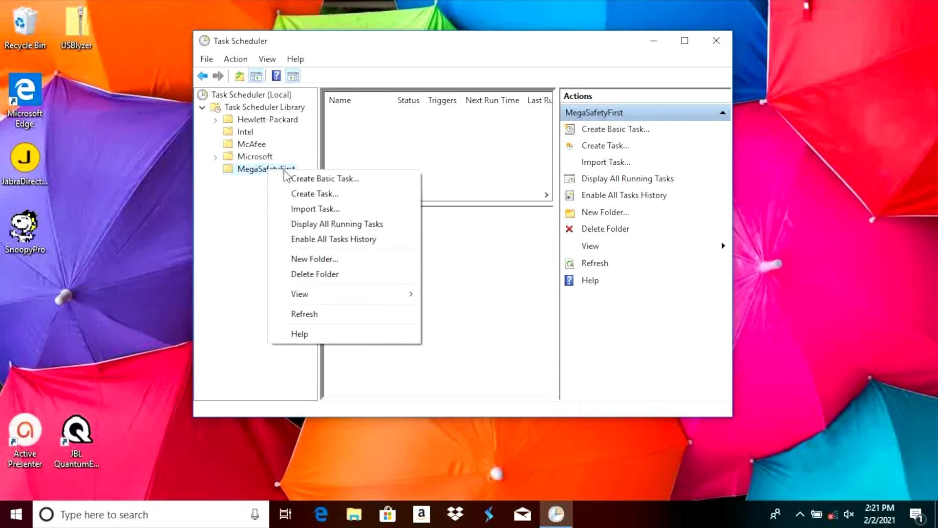
pyautogui.click(316, 194)
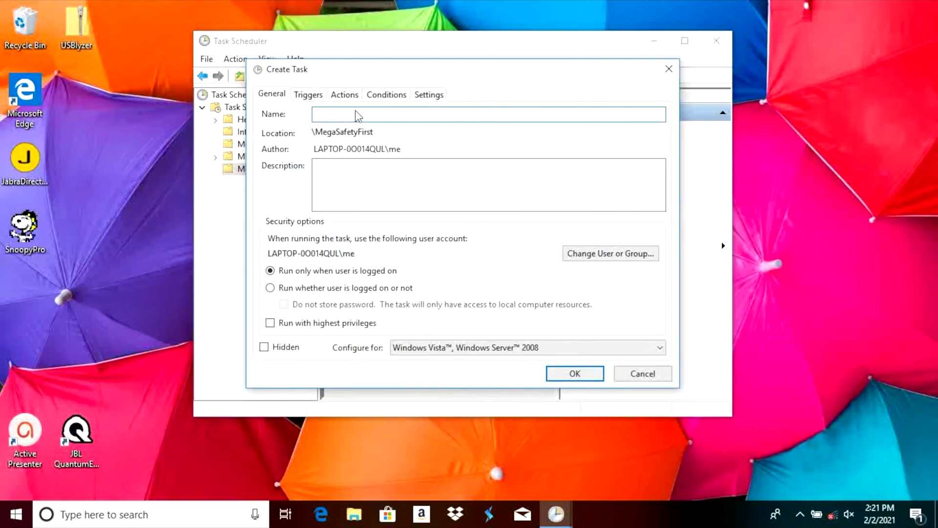
pyautogui.write('WakeUpTask')
pyautogui.press('Tab')
pyautogui.write('This task executes when the laptop wakes up from sleep or hibernation.')
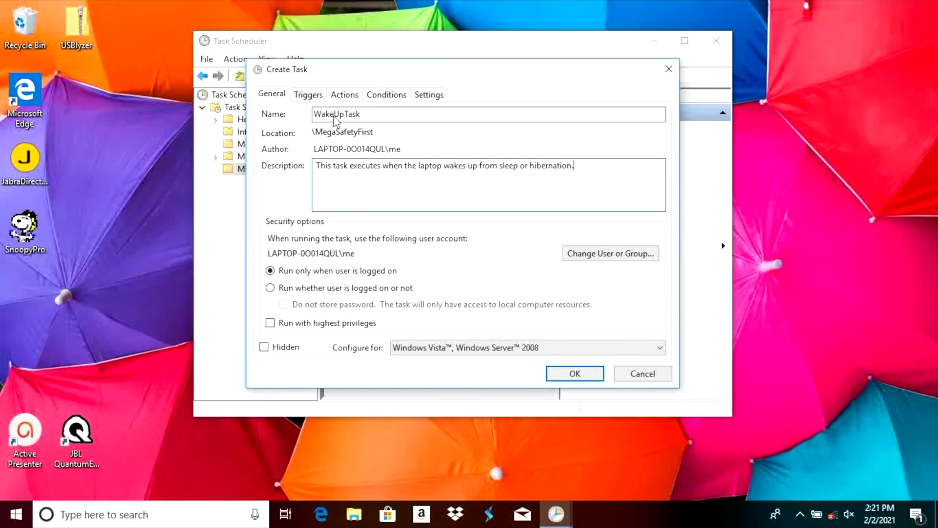
pyautogui.click(315, 101)
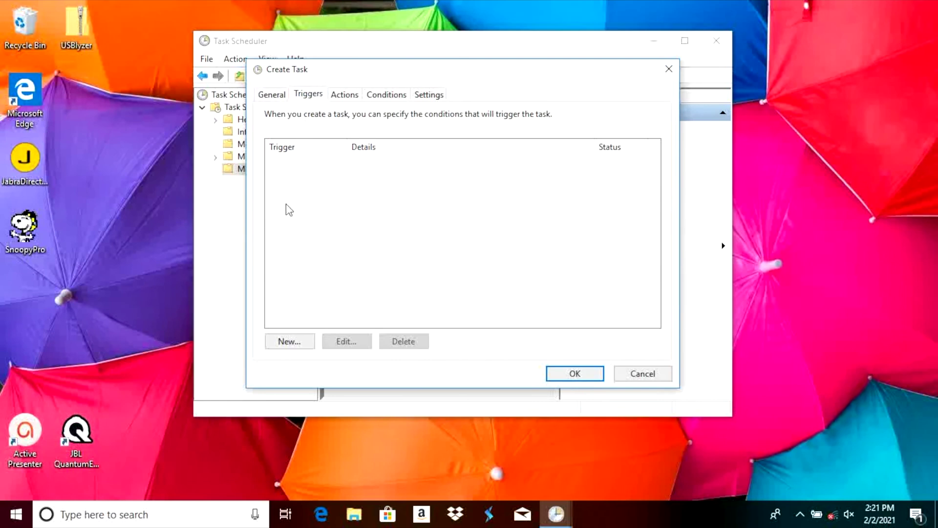
# Add a new trigger that begins the task On an event, using Custom settings.
pyautogui.click(292, 343)
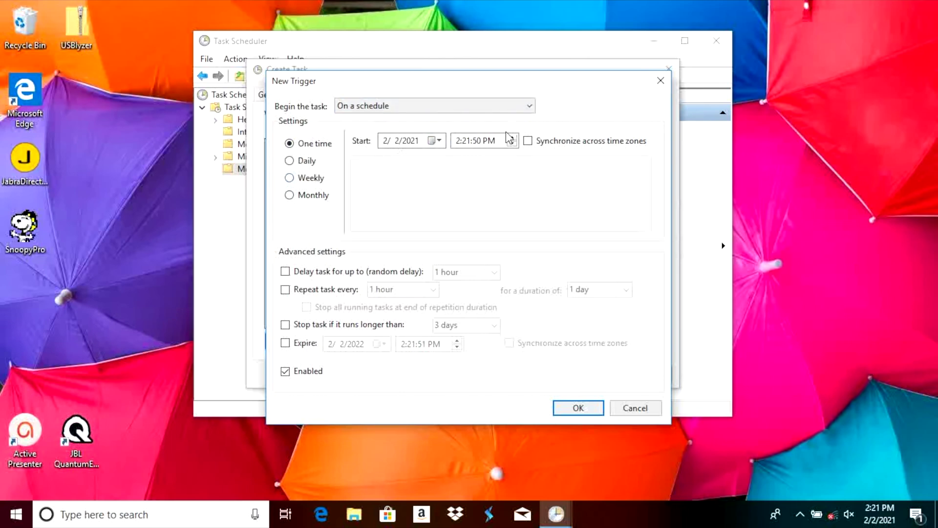
pyautogui.click(532, 106)
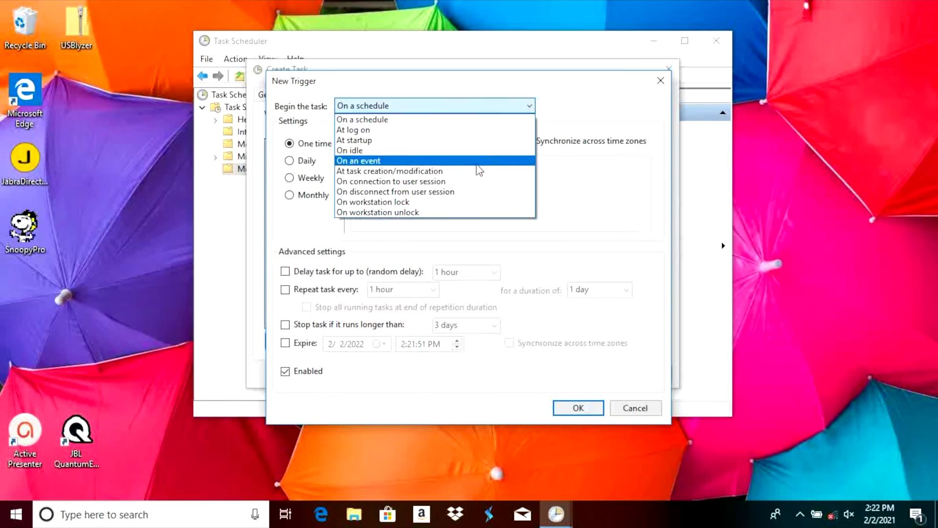
pyautogui.click(444, 167)
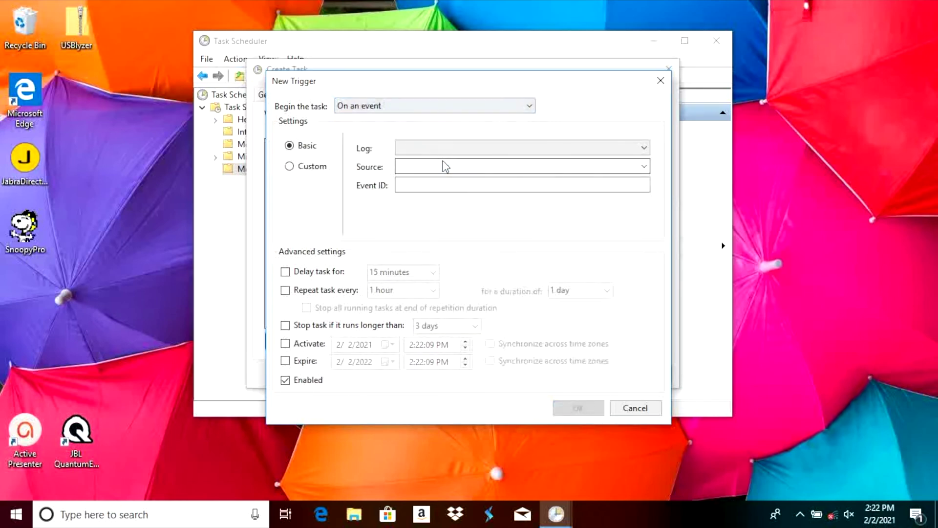
pyautogui.click(289, 167)
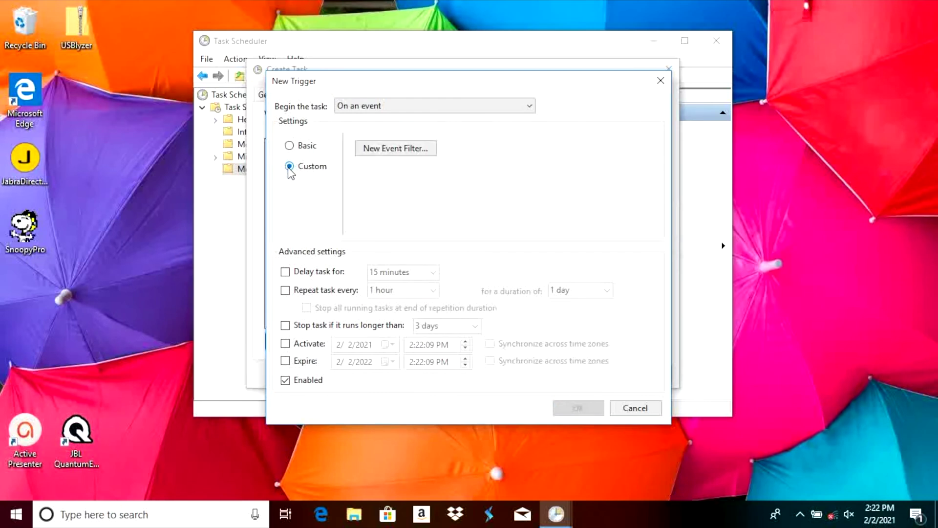
# Make the new event filter cover Information-level events from the Windows Logs > System log.
pyautogui.click(405, 150)
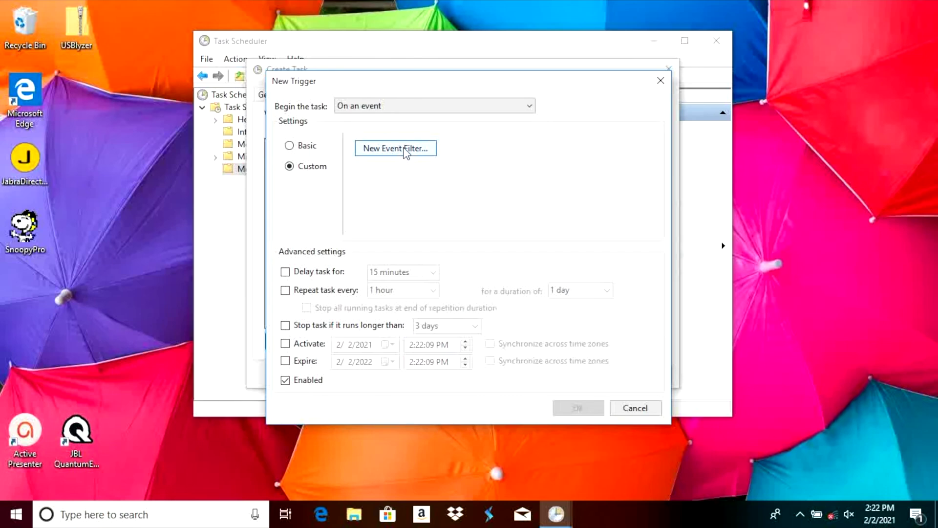
pyautogui.click(405, 149)
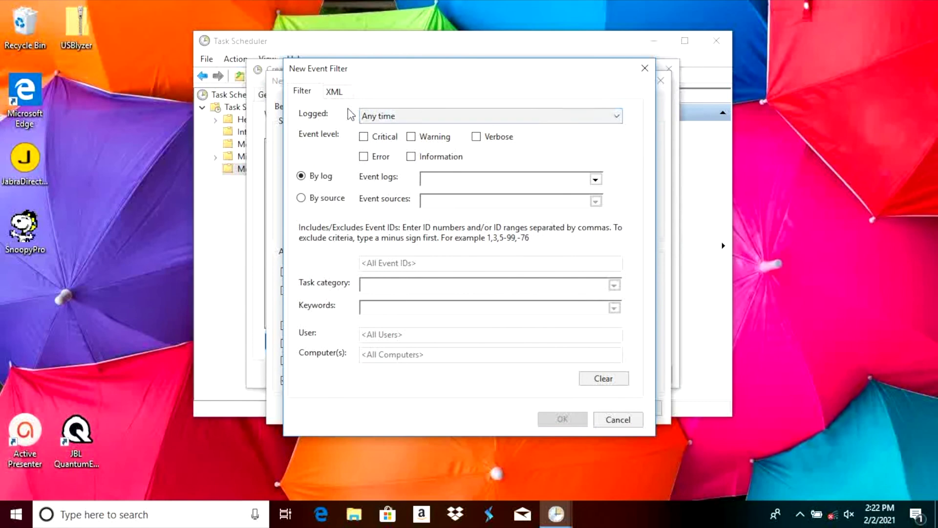
pyautogui.click(412, 157)
pyautogui.click(596, 180)
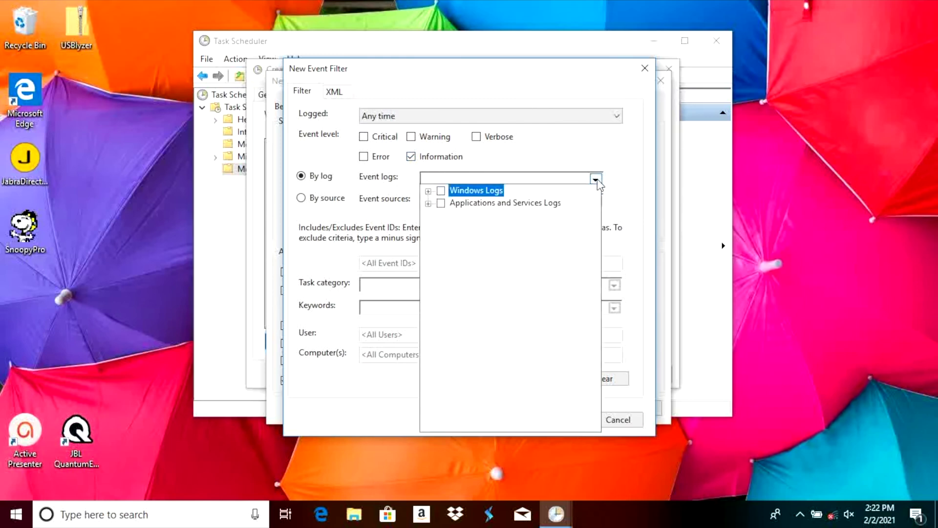
pyautogui.click(428, 191)
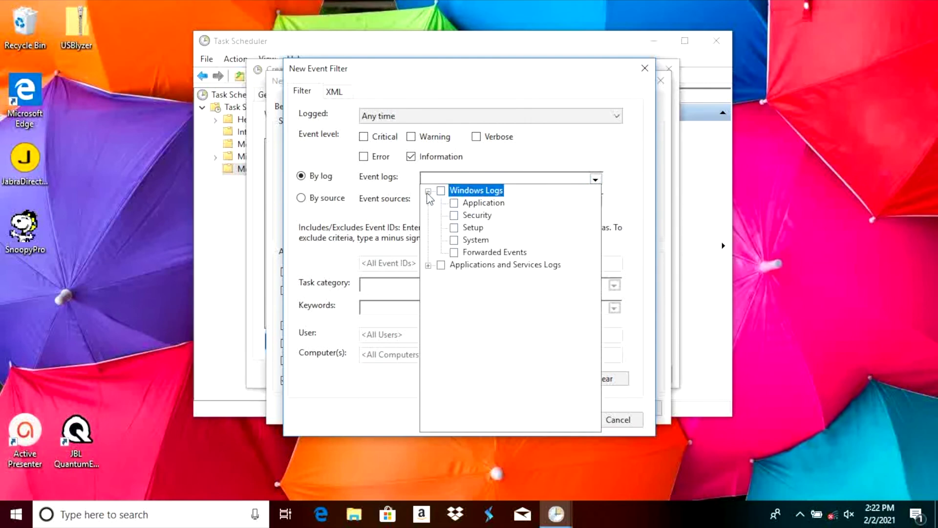
pyautogui.click(454, 240)
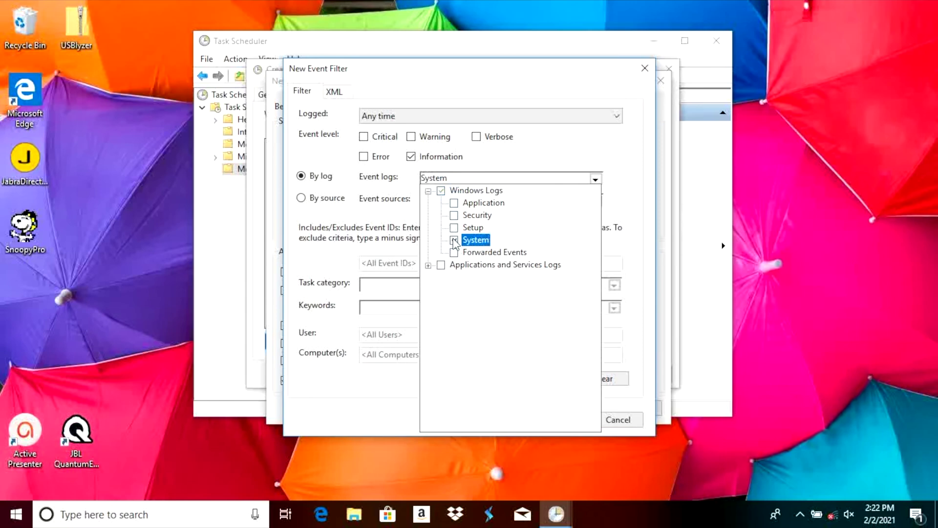
pyautogui.click(628, 190)
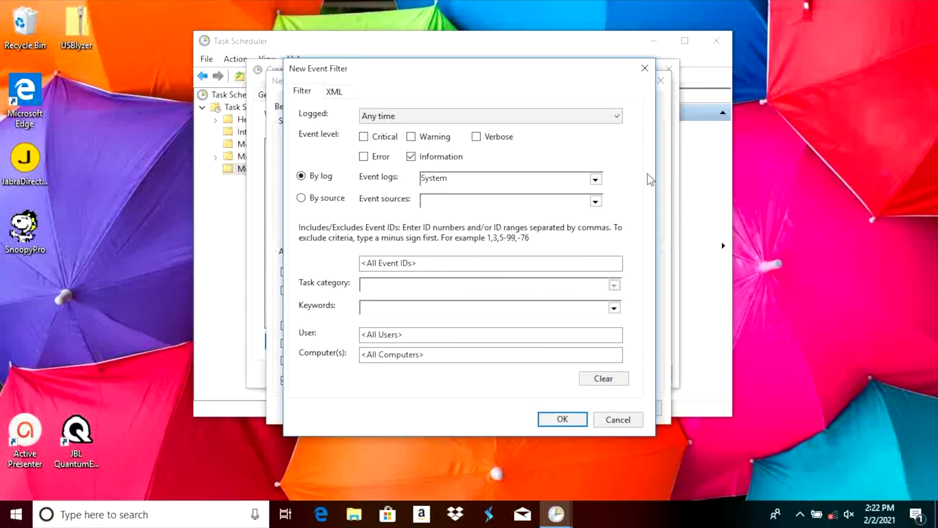
# Choose Power-Troubleshooter as the filter's event source.
pyautogui.click(596, 202)
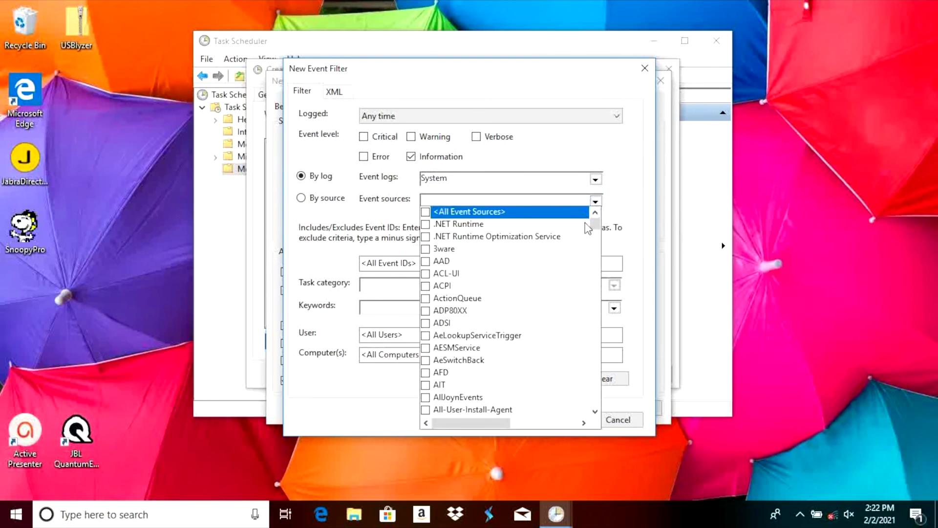
pyautogui.moveTo(599, 226); pyautogui.dragTo(576, 326)
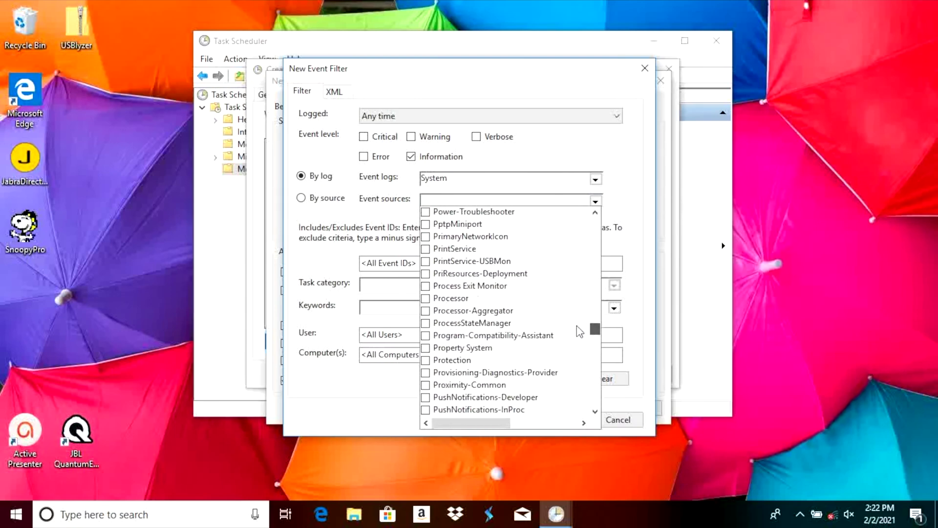
pyautogui.scroll(-1, 510, 353)
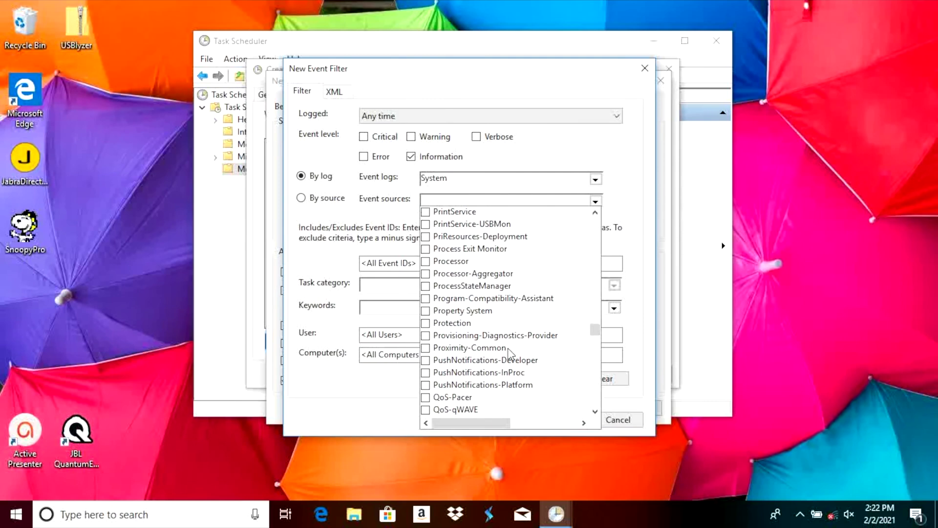
pyautogui.scroll(1, 520, 312)
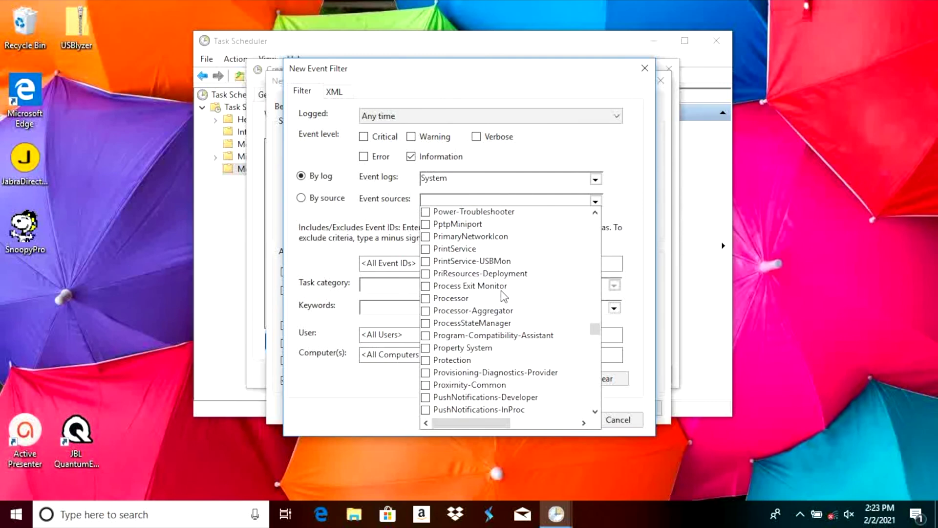
pyautogui.scroll(1, 498, 254)
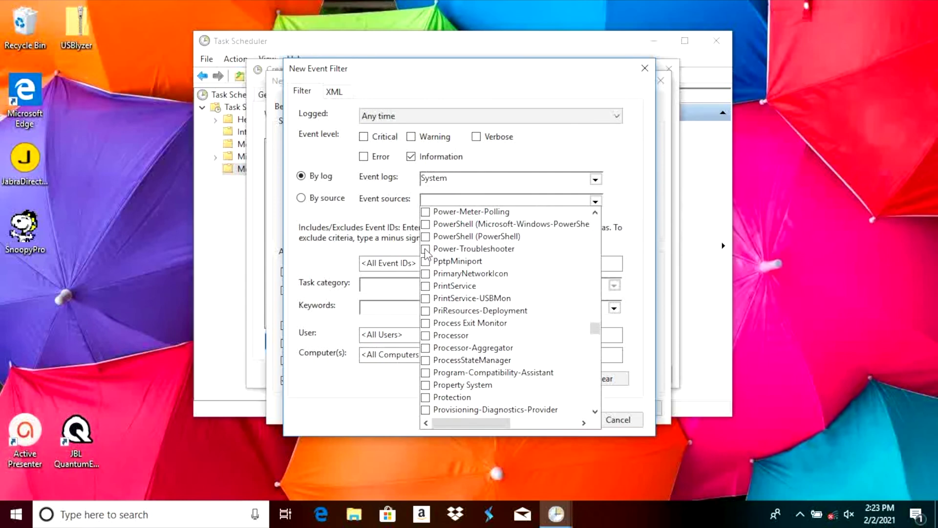
pyautogui.click(426, 250)
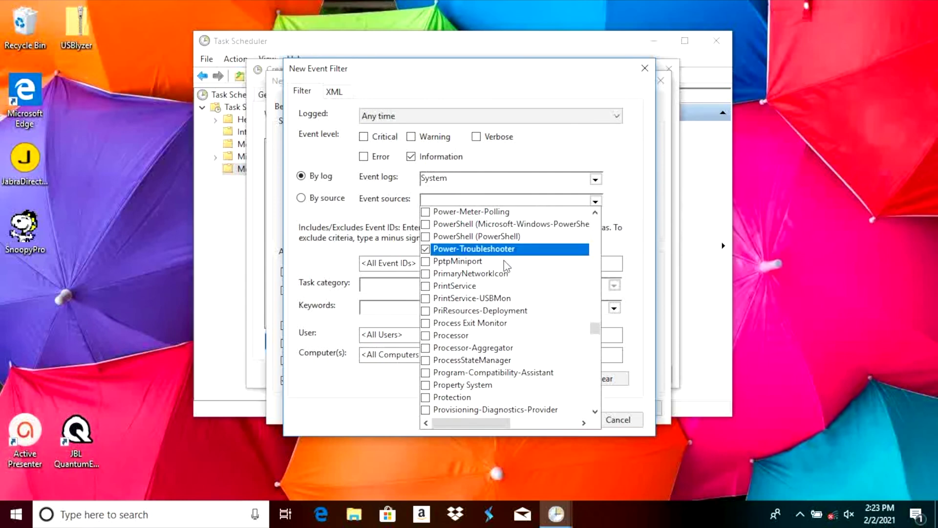
pyautogui.click(644, 217)
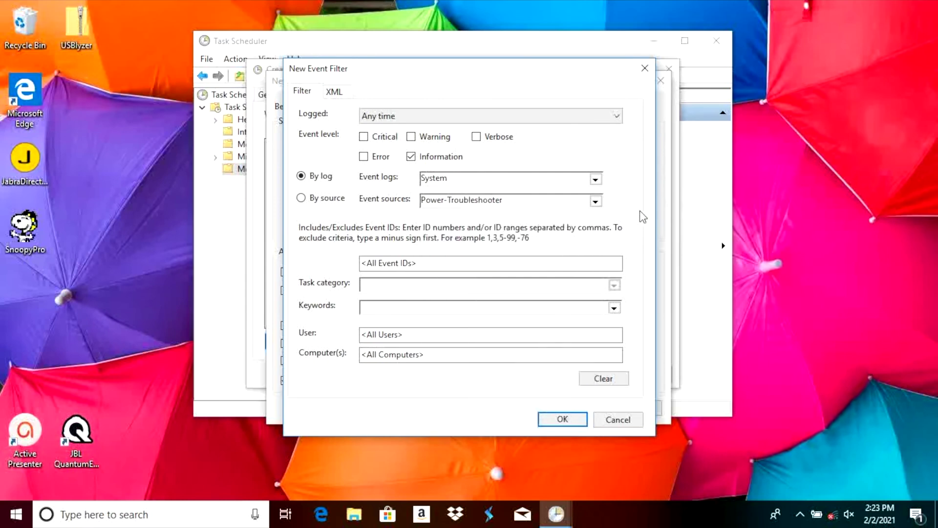
# Filter on event ID 1 and confirm both the event filter and the trigger.
pyautogui.click(562, 268)
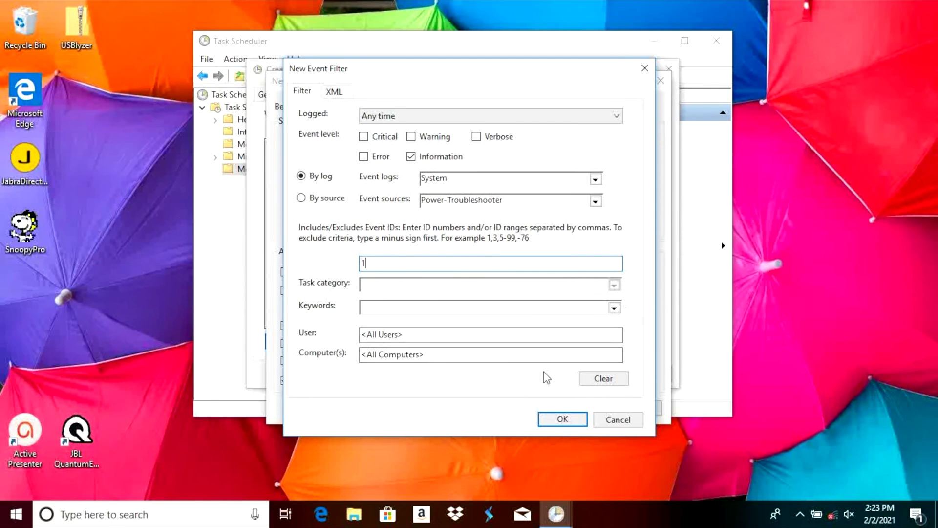
pyautogui.click(562, 420)
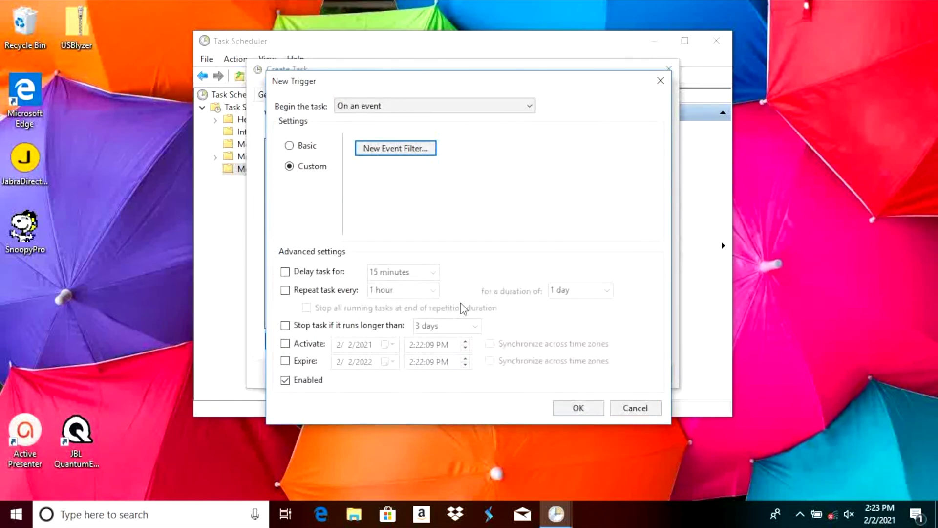
pyautogui.click(574, 408)
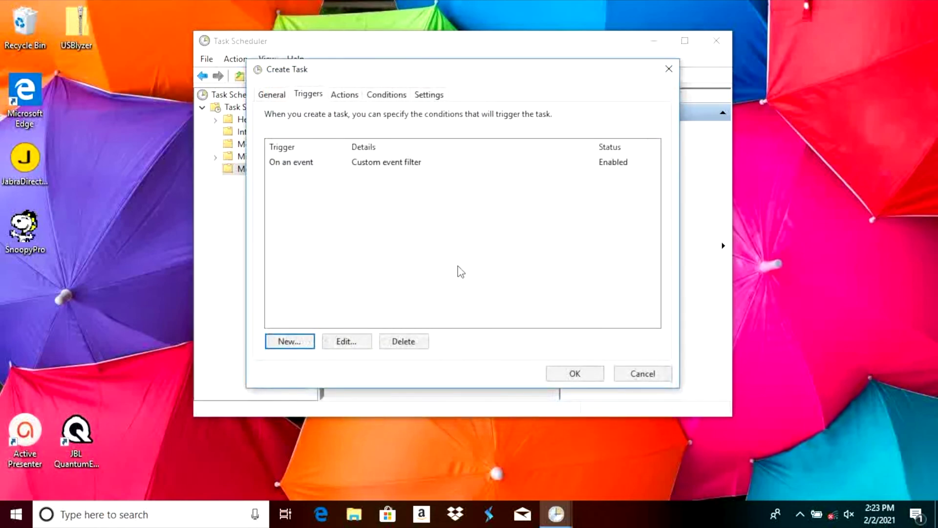
# Add a Start a program action that runs Notepad.exe.
pyautogui.click(350, 98)
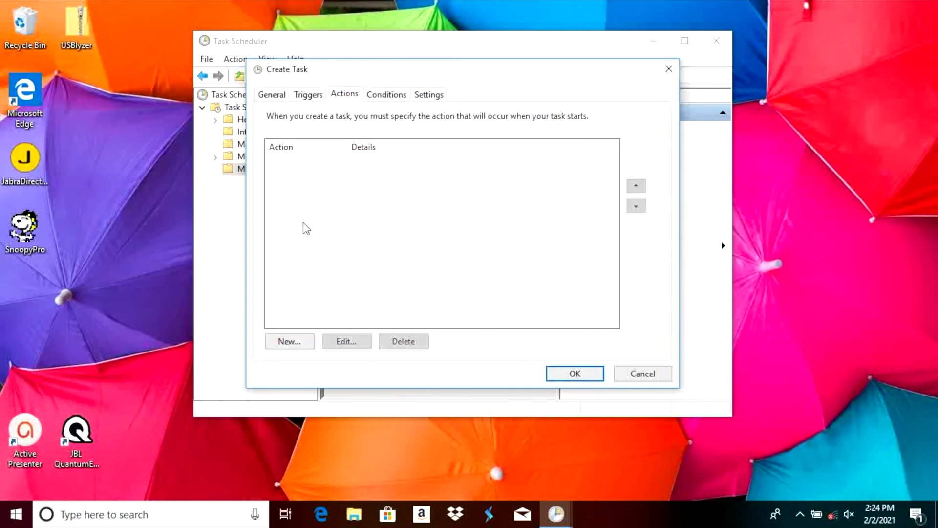
pyautogui.click(292, 340)
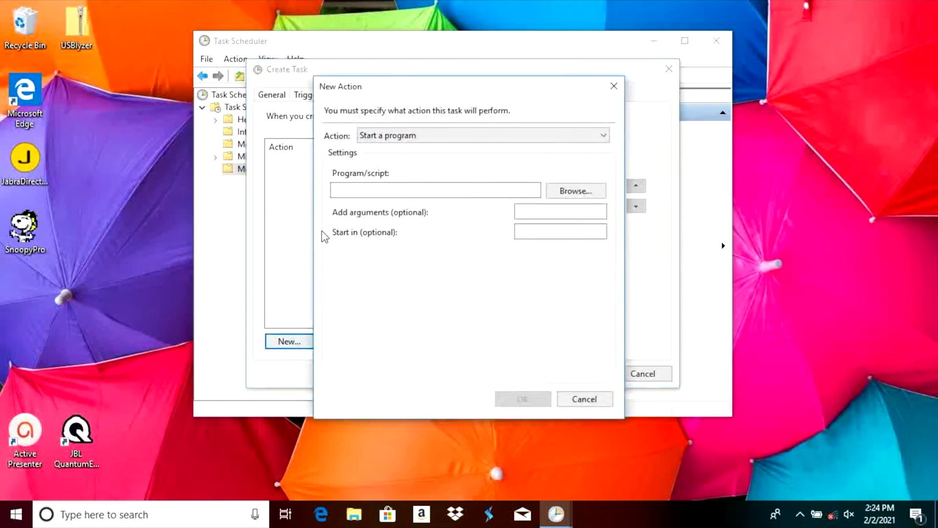
pyautogui.click(606, 138)
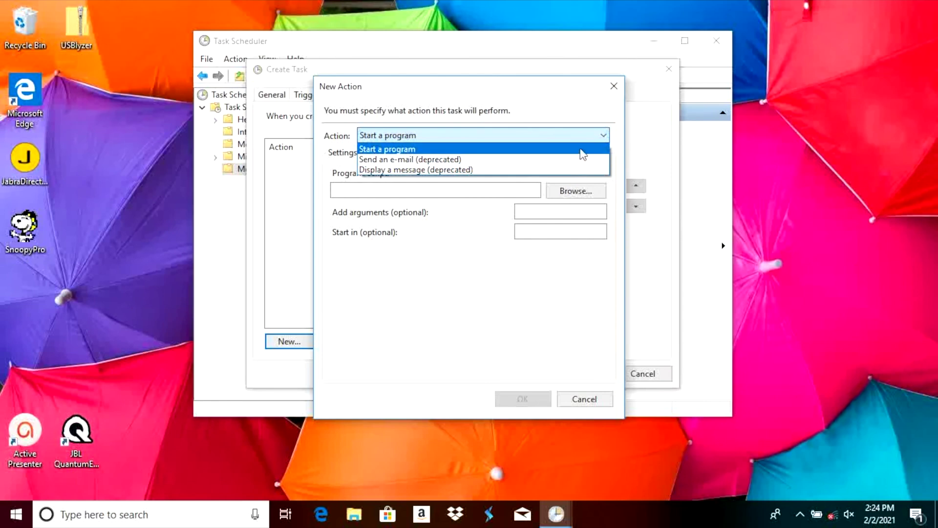
pyautogui.click(581, 149)
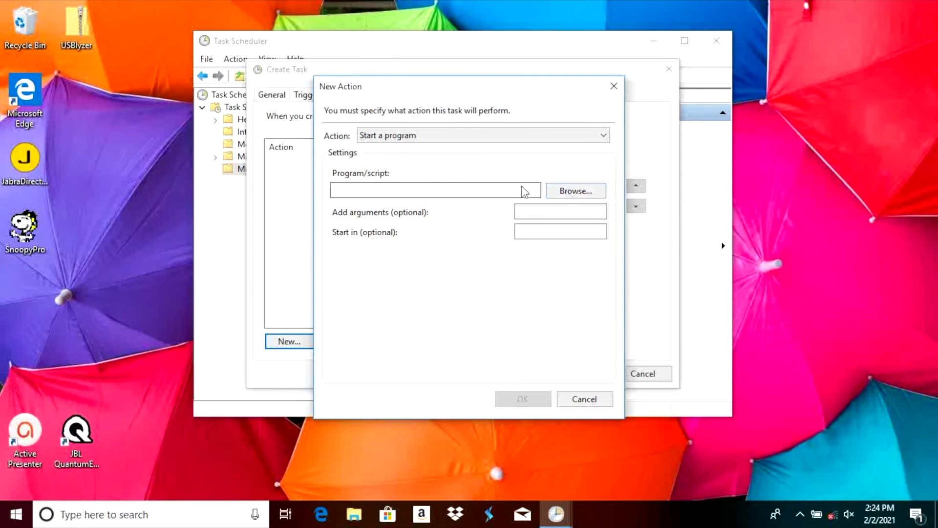
pyautogui.click(502, 194)
pyautogui.write('Notepad.exe')
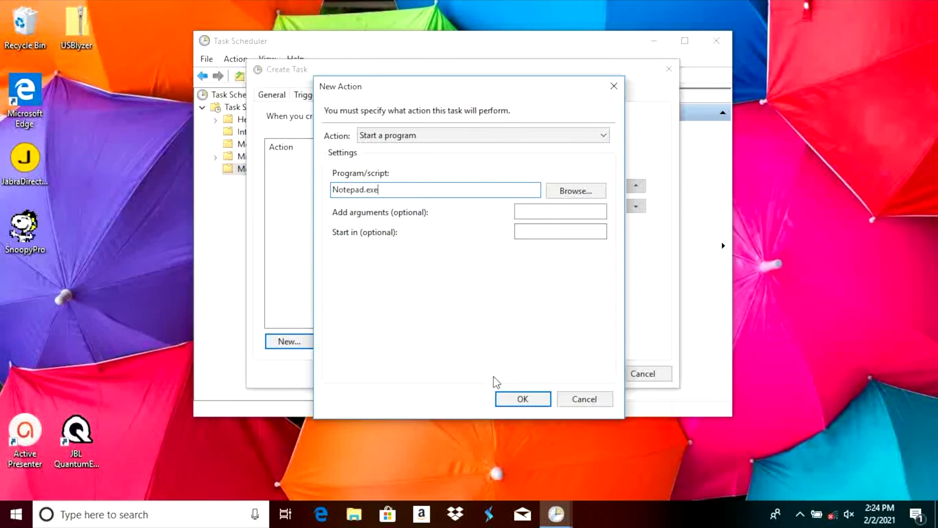
pyautogui.click(521, 400)
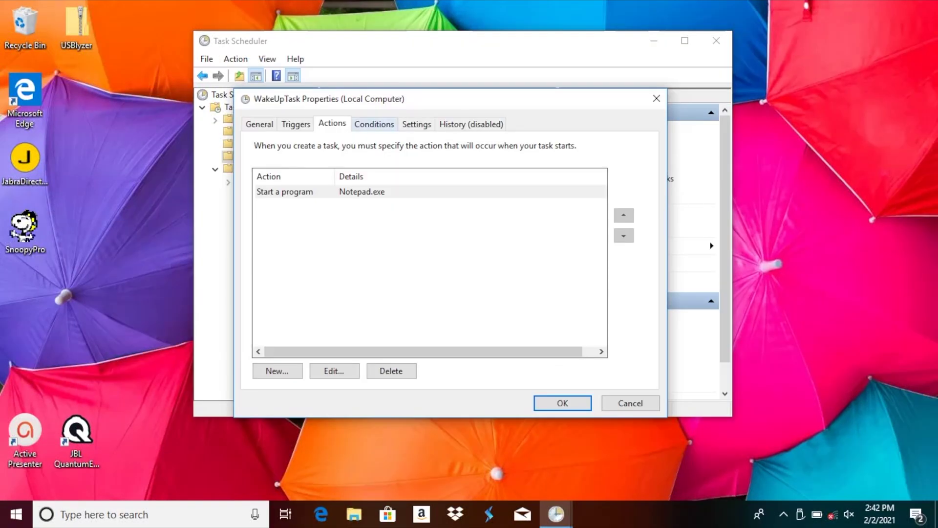
# Clear the 'Start only if on AC power' condition so the task runs on battery.
pyautogui.click(374, 123)
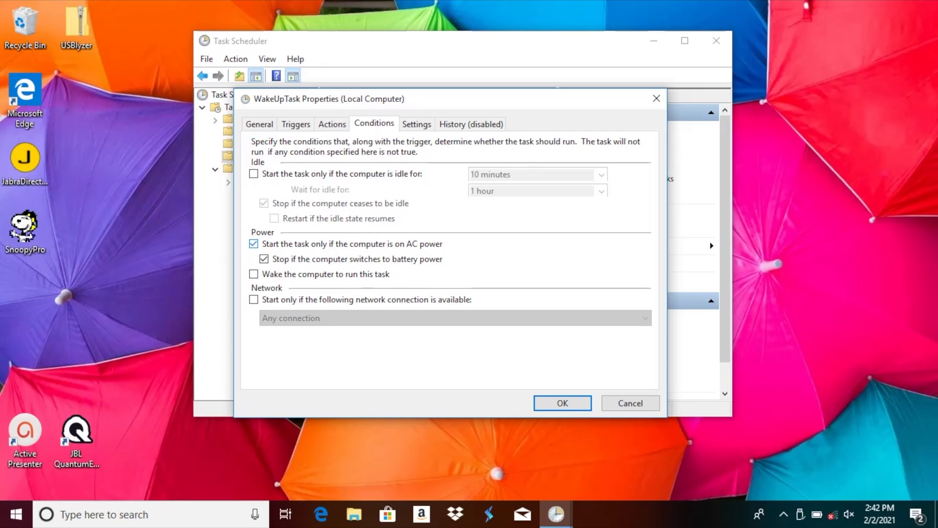
pyautogui.click(254, 243)
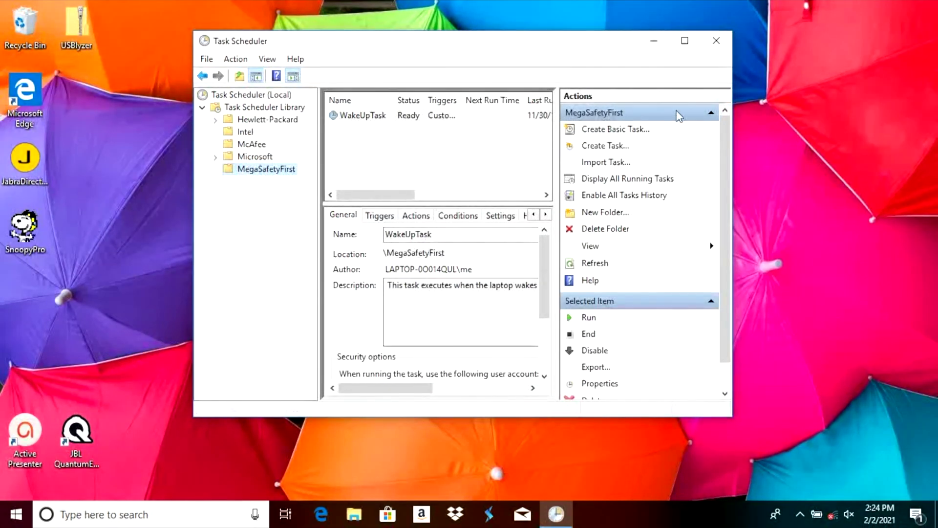
# Close the Task Scheduler window.
pyautogui.click(718, 42)
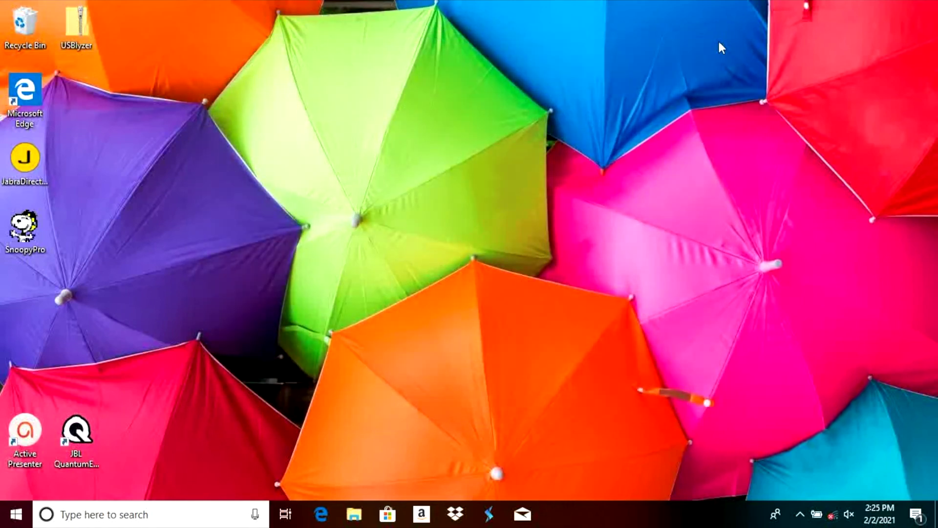